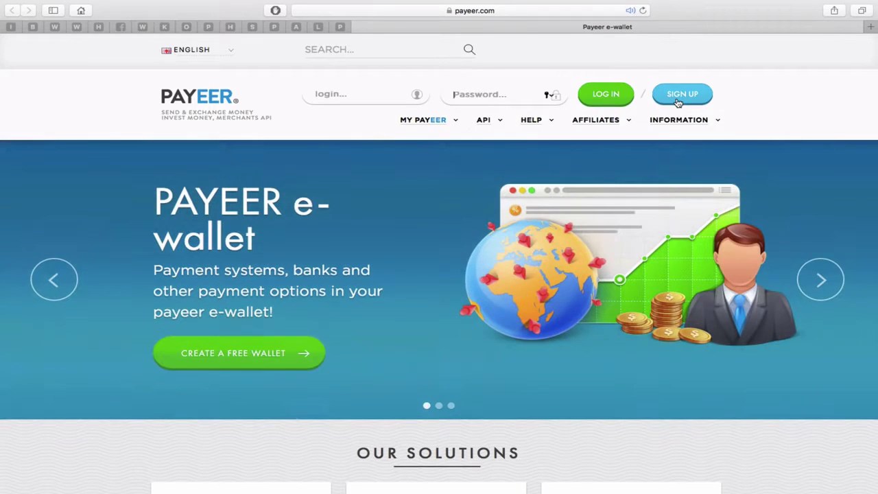
Sign up with the account e-mail and the on-screen security code, agreeing to the rules
click(678, 102)
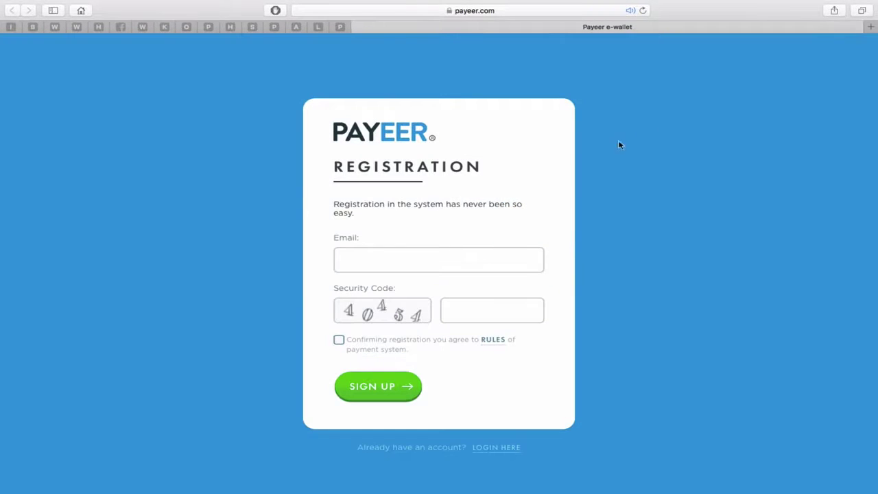
click(407, 263)
key(super+v)
text(40454)
click(339, 343)
click(380, 387)
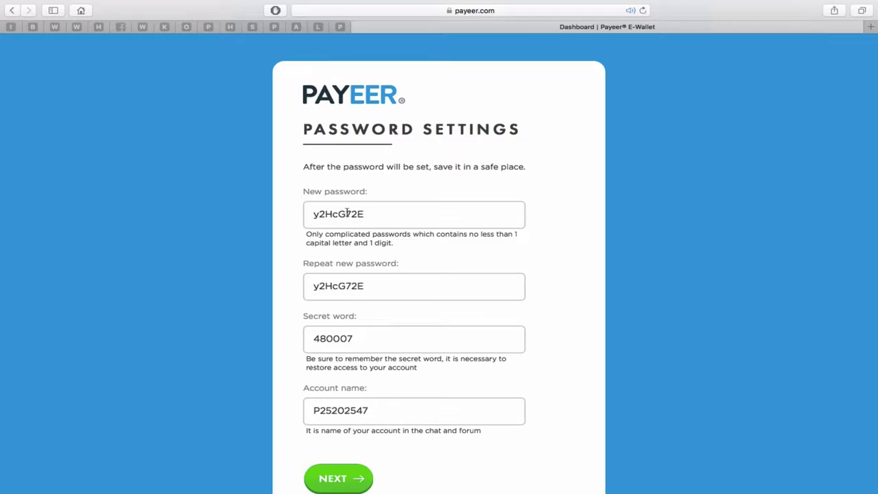
Replace the suggested password with your own in both New and Repeat password fields, then submit
drag(366, 214, 310, 214)
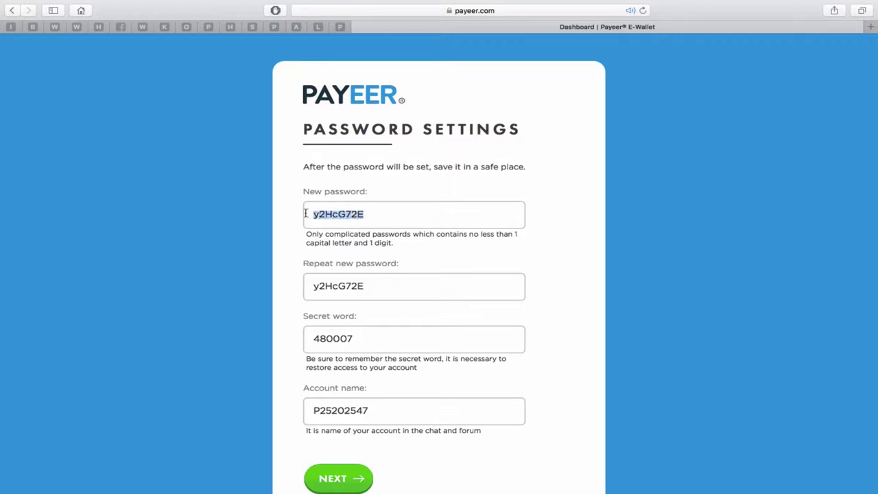
key(BackSpace)
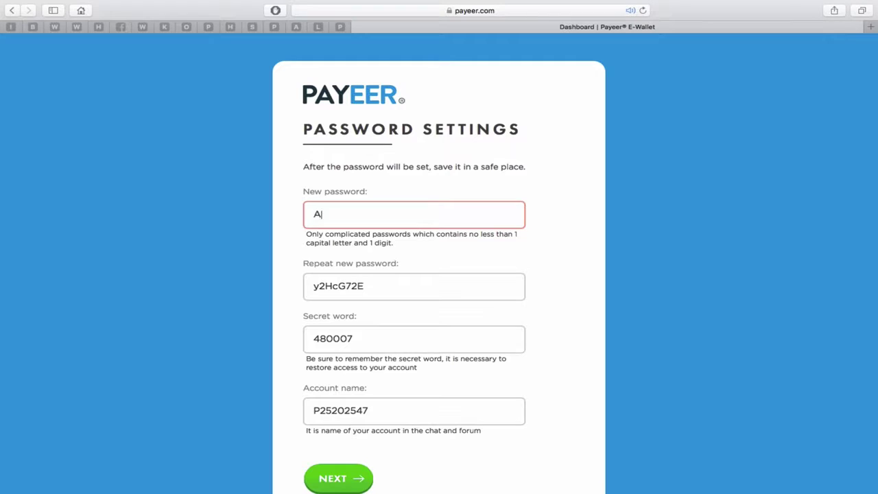
key(super+v)
drag(366, 288, 310, 286)
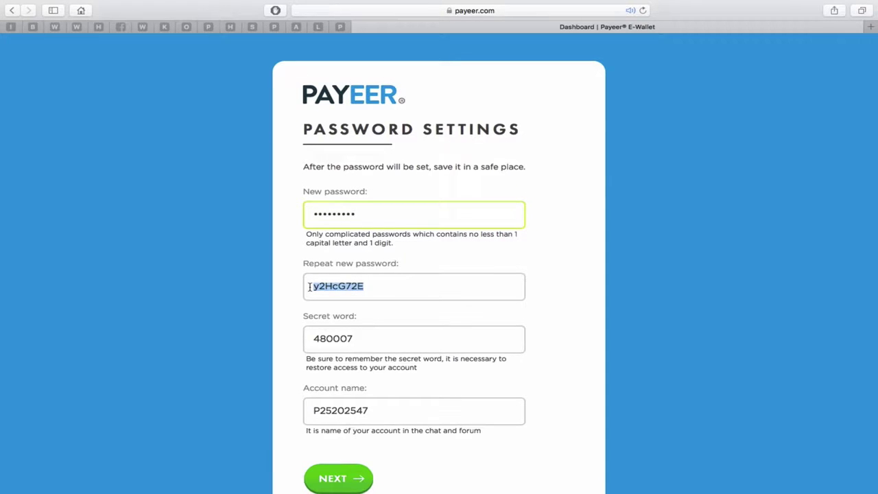
key(BackSpace)
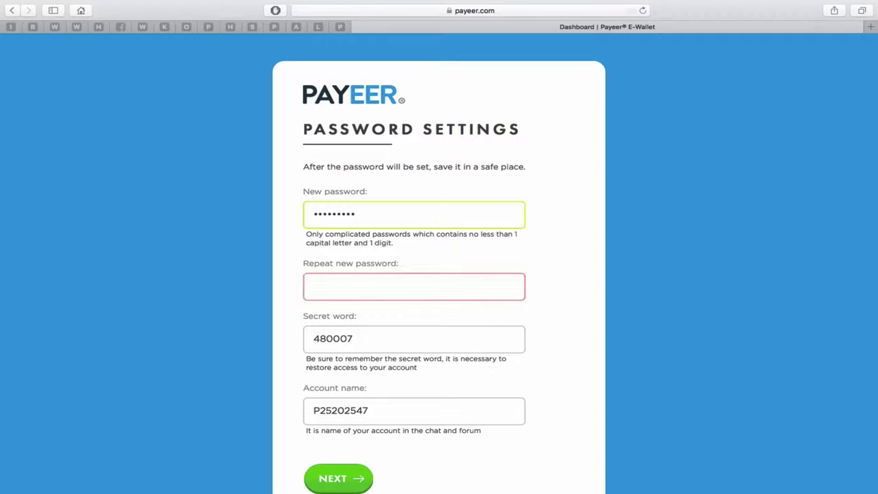
key(super+v)
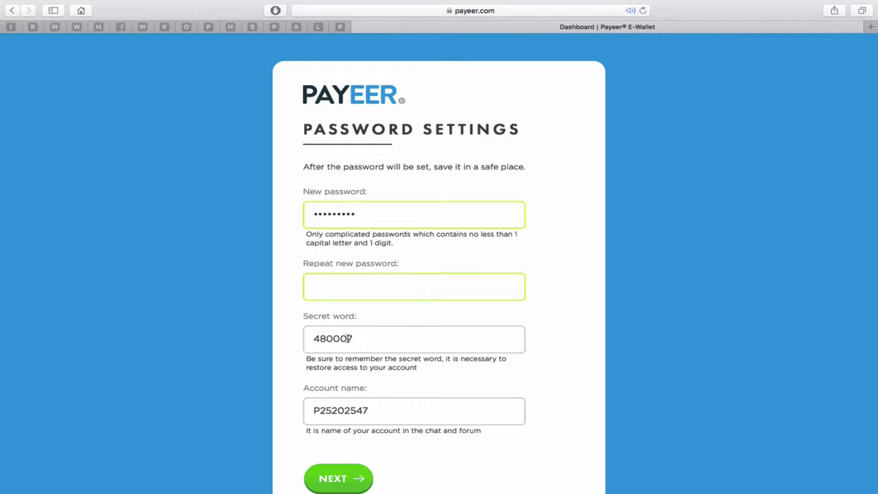
scroll(577, 328, down, 2)
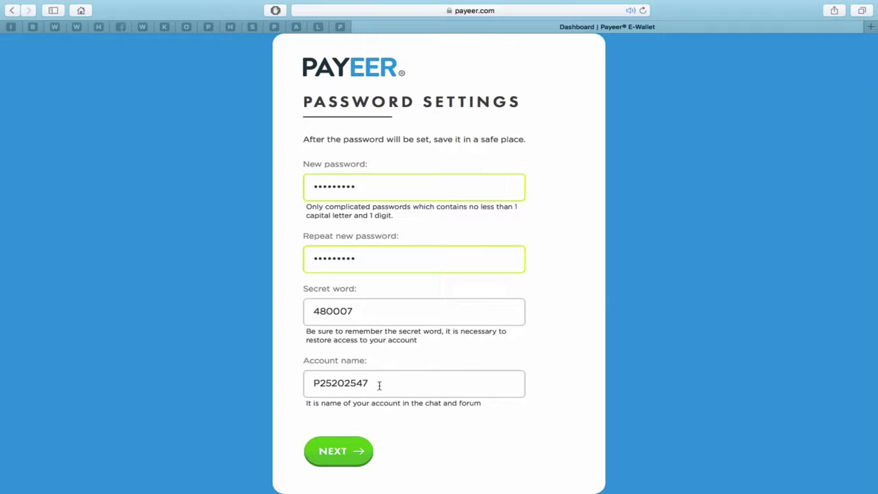
scroll(336, 452, up, 1)
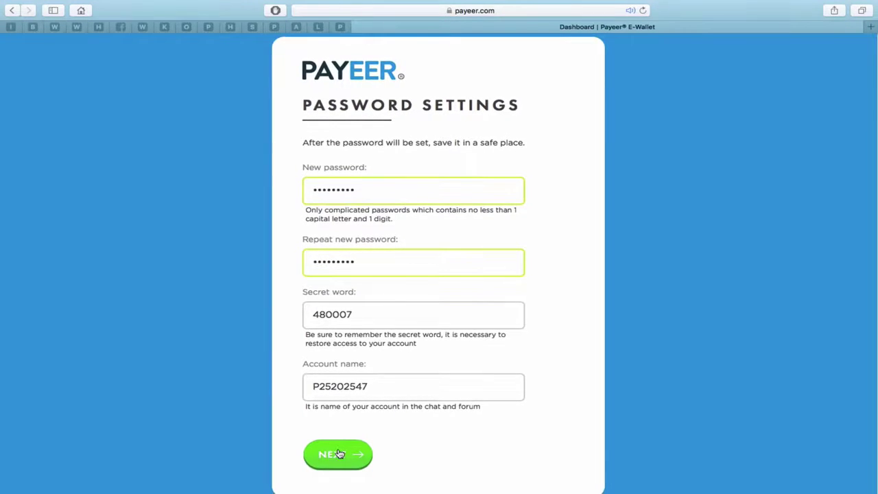
click(338, 454)
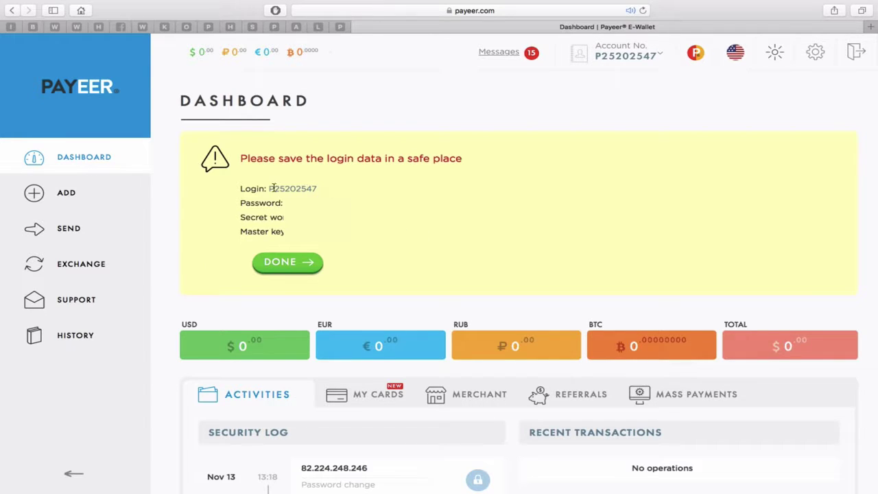
Copy the login, close the save-login-data notice with DONE, and go to Settings
drag(269, 188, 317, 190)
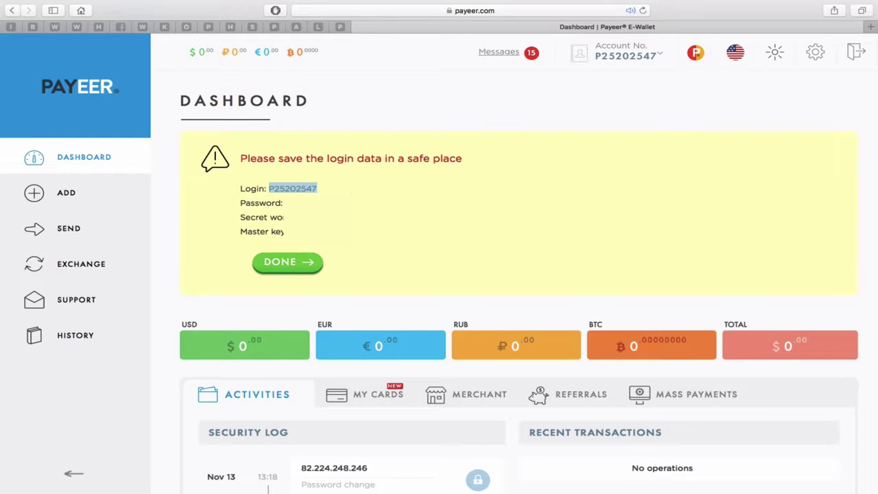
click(387, 237)
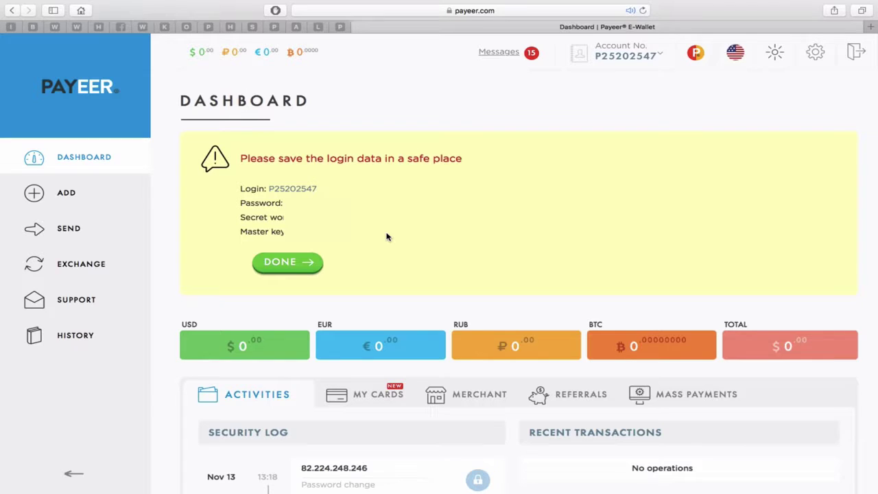
click(290, 263)
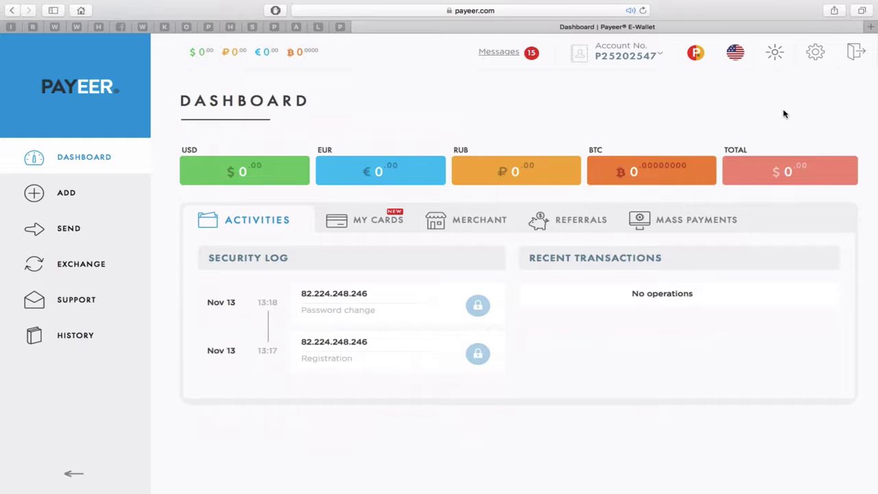
click(817, 62)
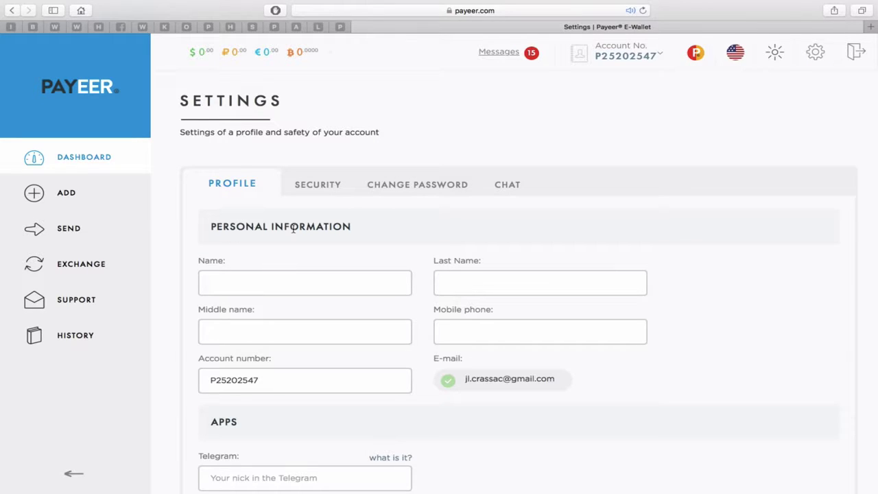
Enter the first and last name, then paste the mobile phone number without its extra 0
click(240, 287)
click(540, 283)
click(246, 329)
click(446, 332)
key(super+v)
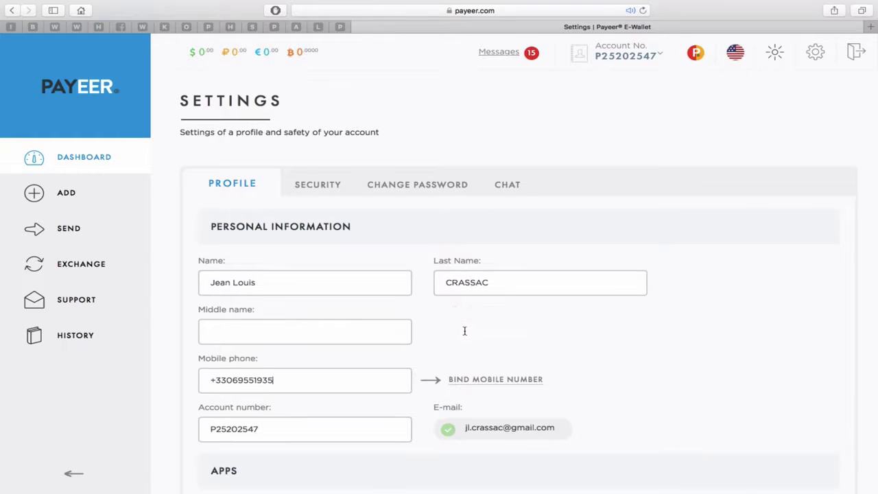
click(231, 381)
key(BackSpace)
Bind the mobile number by entering the SMS security code and confirming it
click(536, 382)
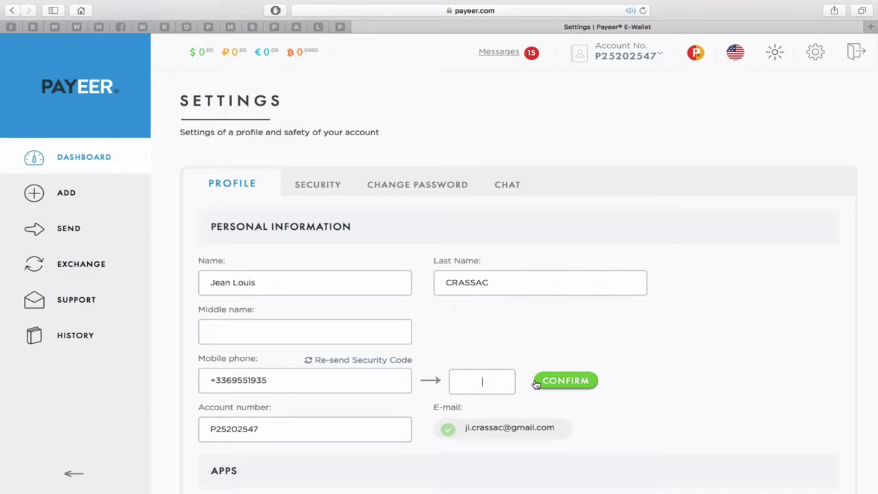
click(490, 380)
click(585, 380)
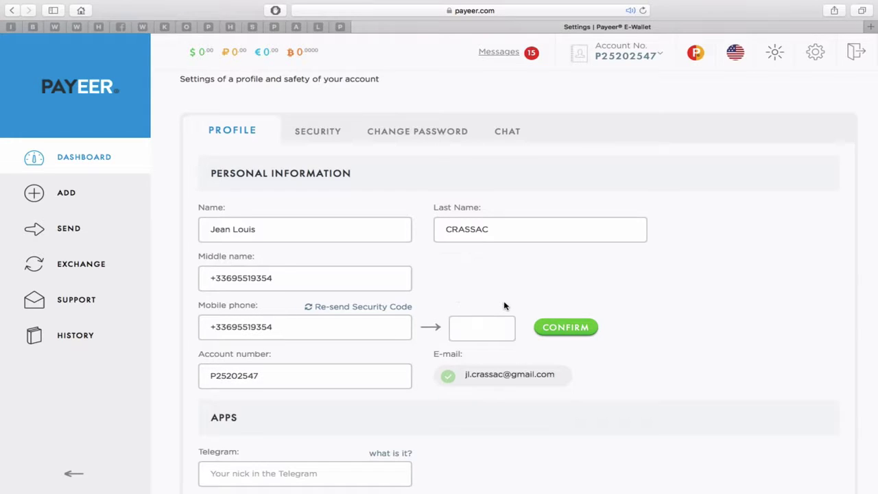
click(567, 328)
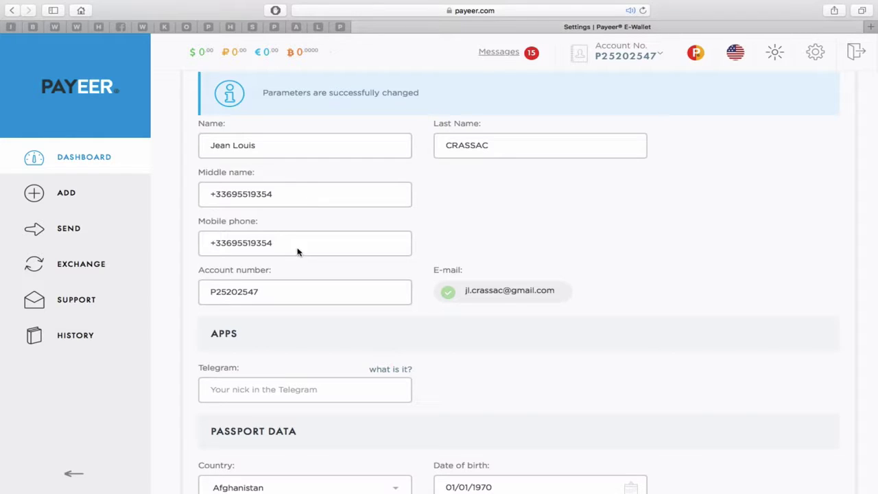
Choose France as the country in the Passport Data section
drag(261, 96, 423, 93)
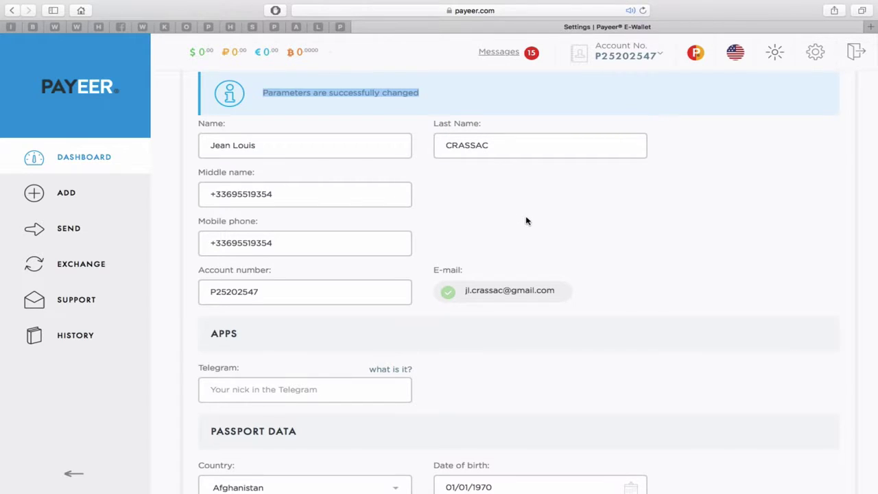
scroll(527, 221, down, 2)
scroll(512, 279, down, 2)
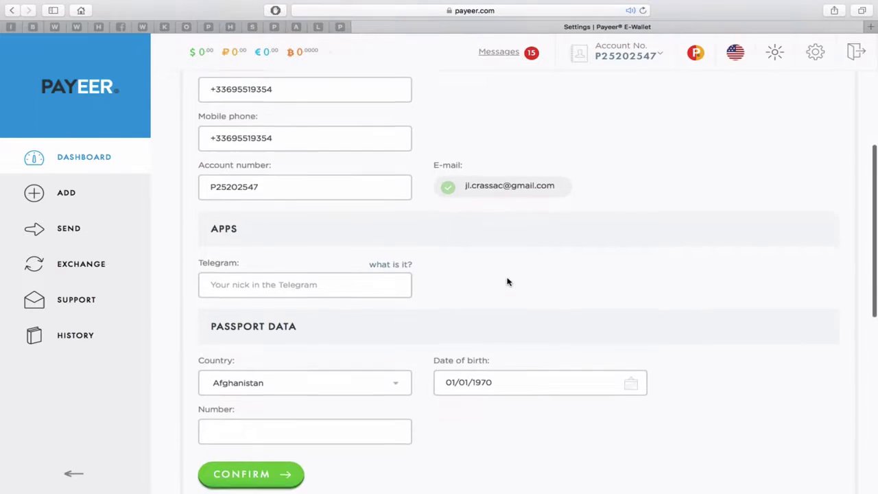
scroll(508, 281, down, 1)
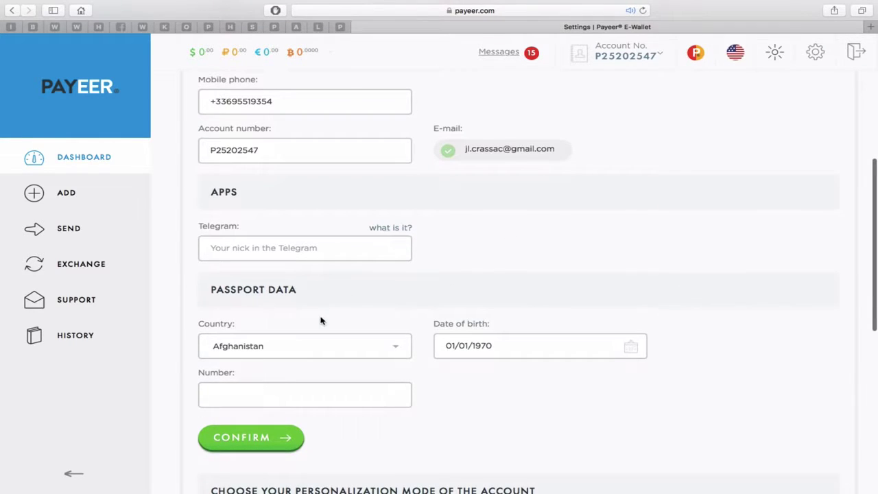
scroll(322, 320, down, 2)
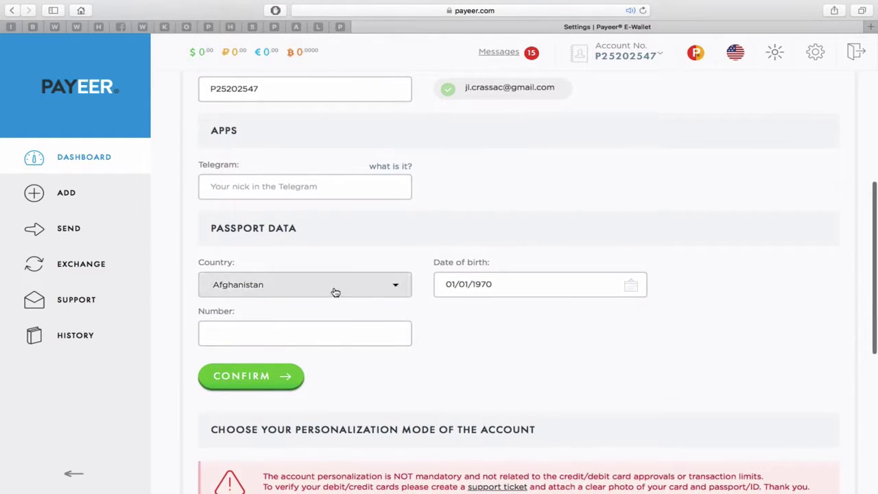
click(333, 291)
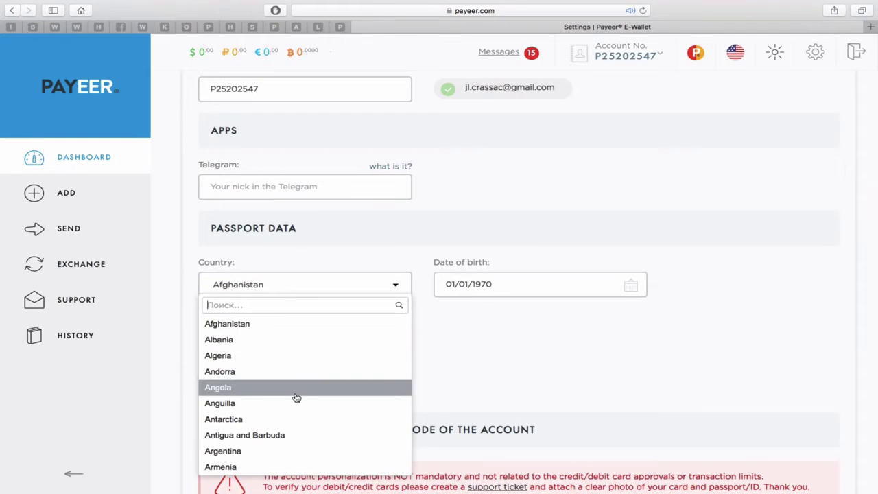
text(f)
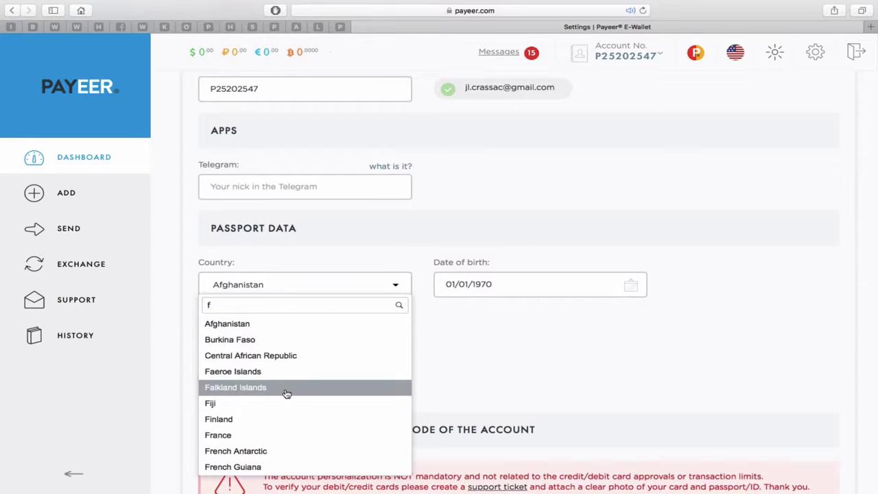
click(264, 440)
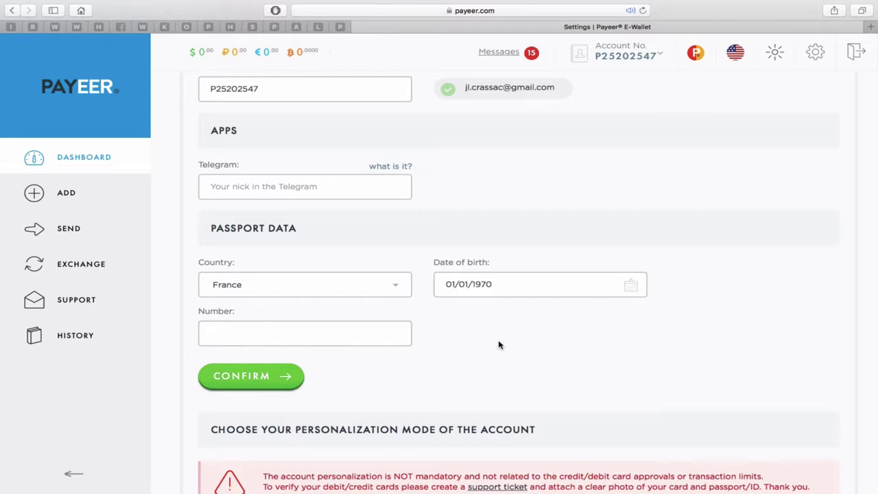
Pick the date of birth in the calendar and paste the passport number
click(631, 285)
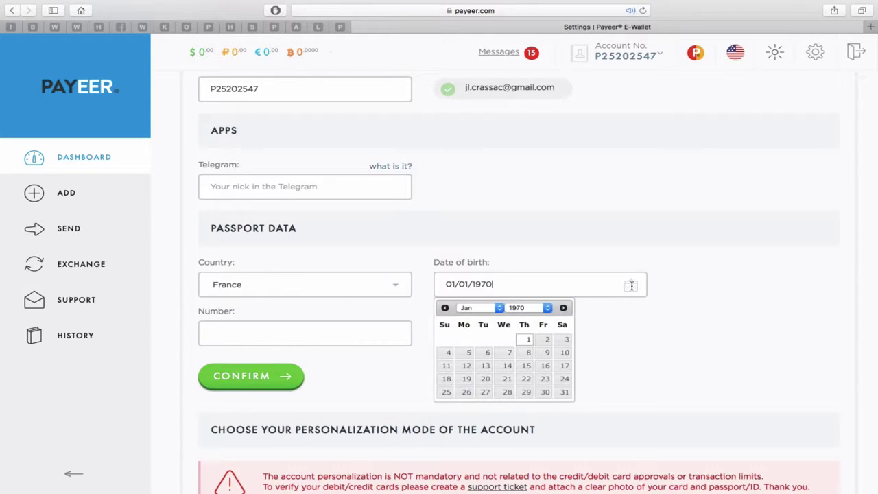
click(547, 309)
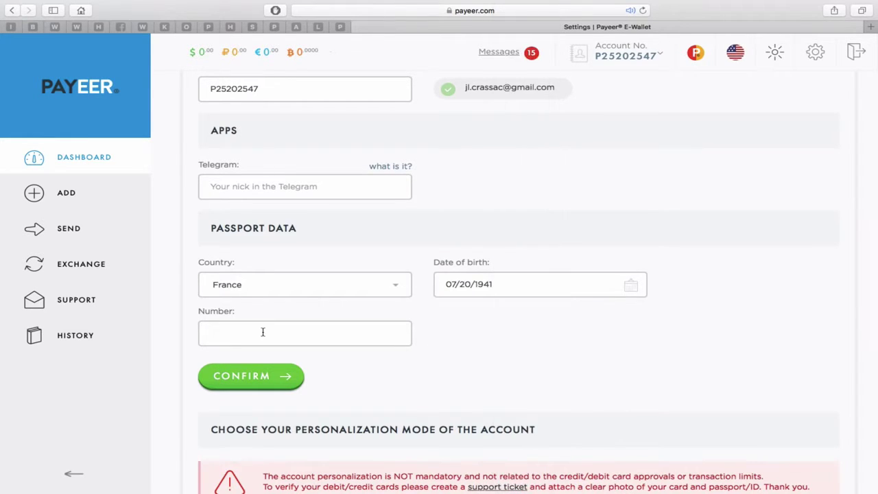
key(super+v)
scroll(492, 339, down, 2)
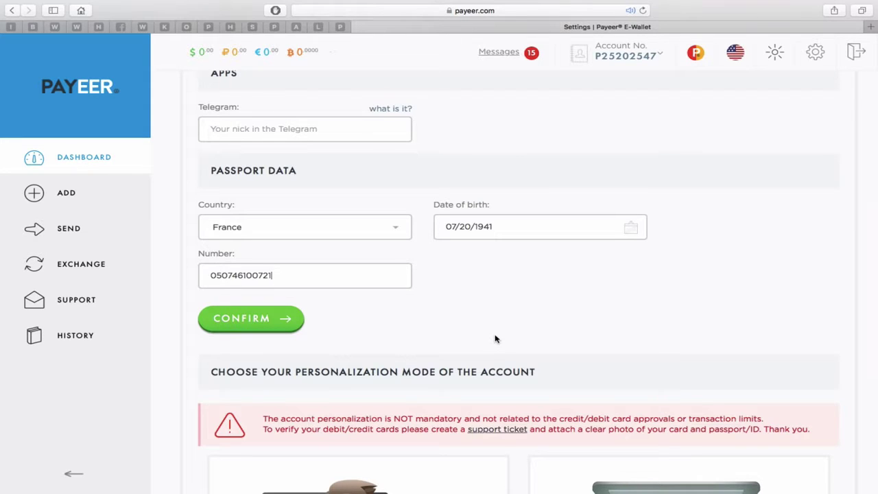
Confirm the passport data and scroll down to the personalization mode options
click(279, 327)
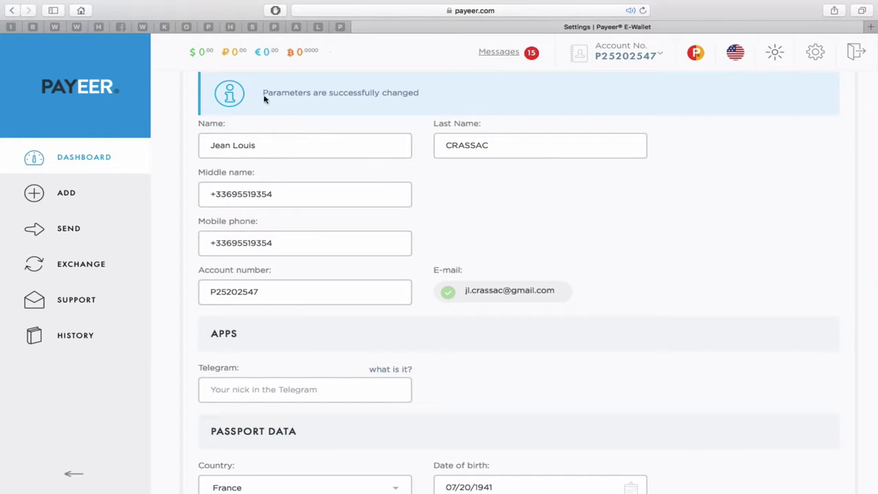
drag(262, 96, 410, 96)
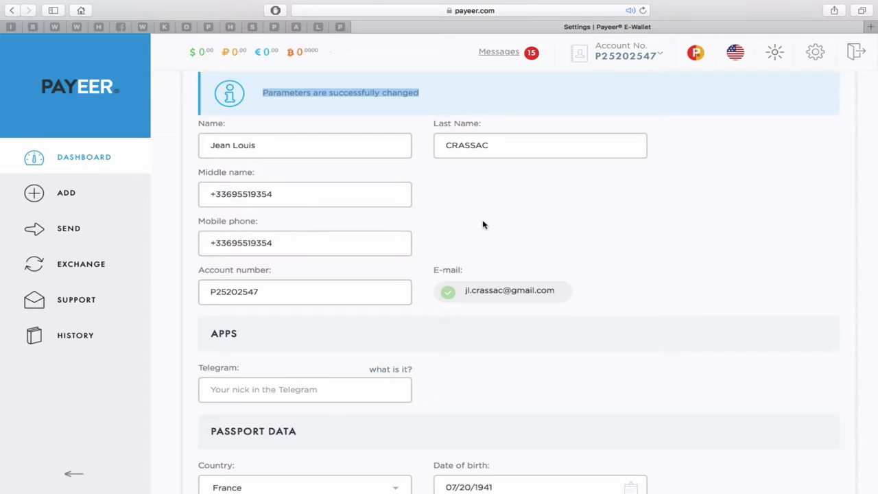
scroll(483, 225, down, 5)
scroll(483, 224, down, 10)
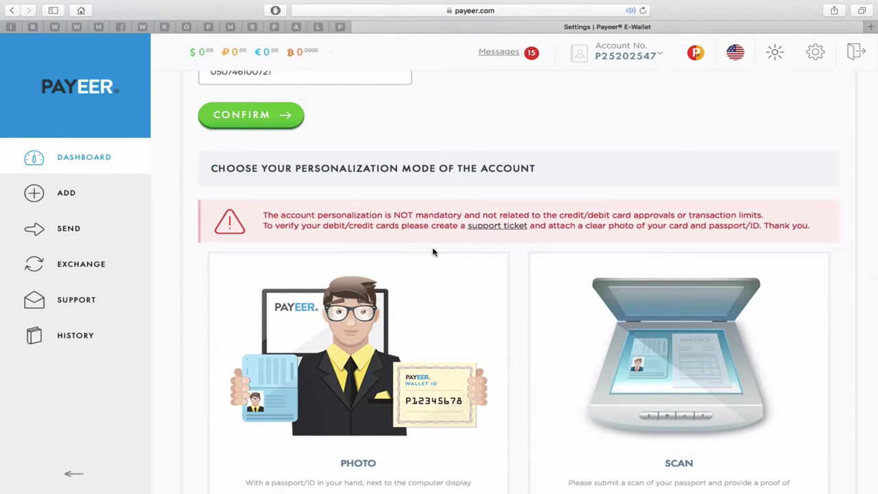
scroll(433, 252, down, 2)
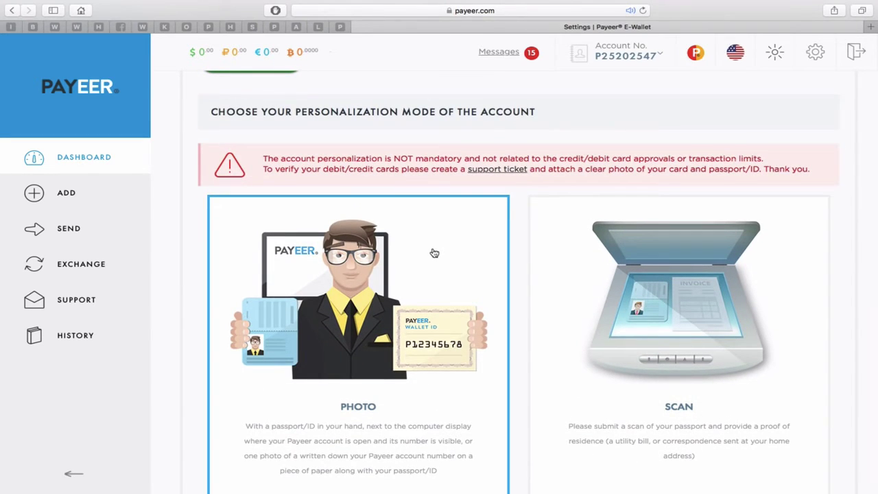